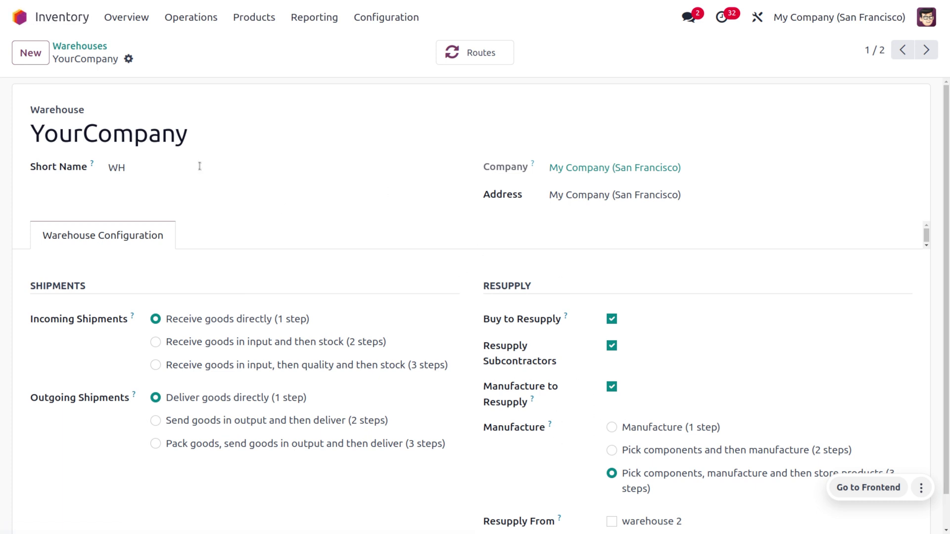
Step: Check Subcontracting is enabled in Manufacturing settings, then open the Products catalogue of 85 products
left_click(22, 18)
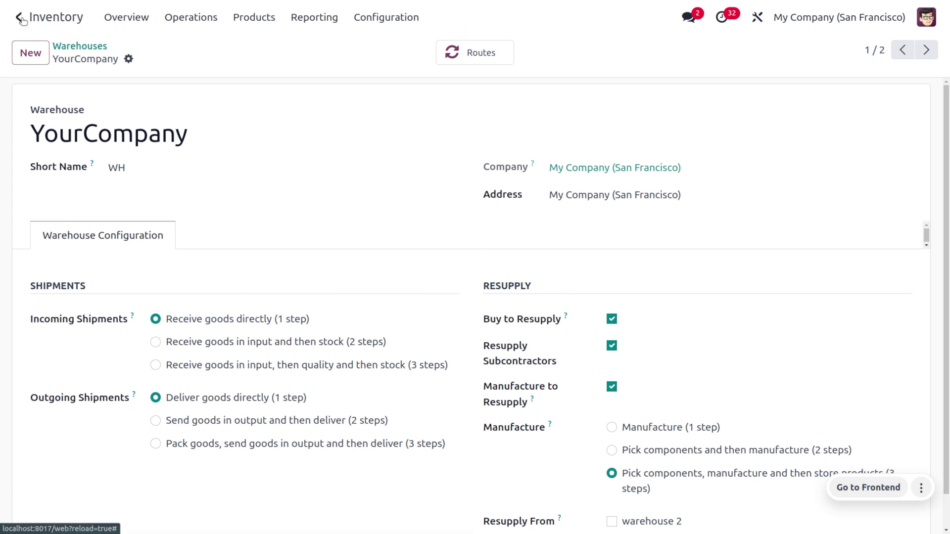
type("m")
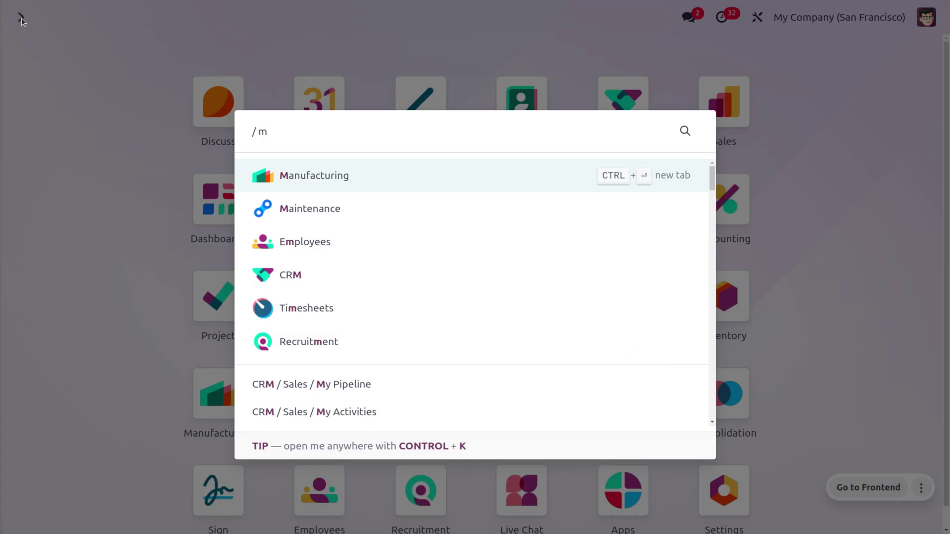
key("Return")
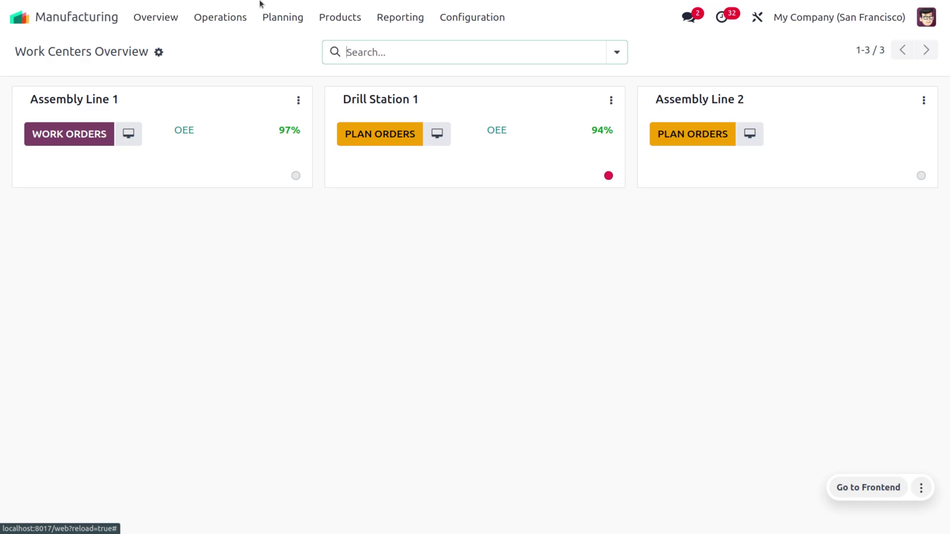
left_click(475, 15)
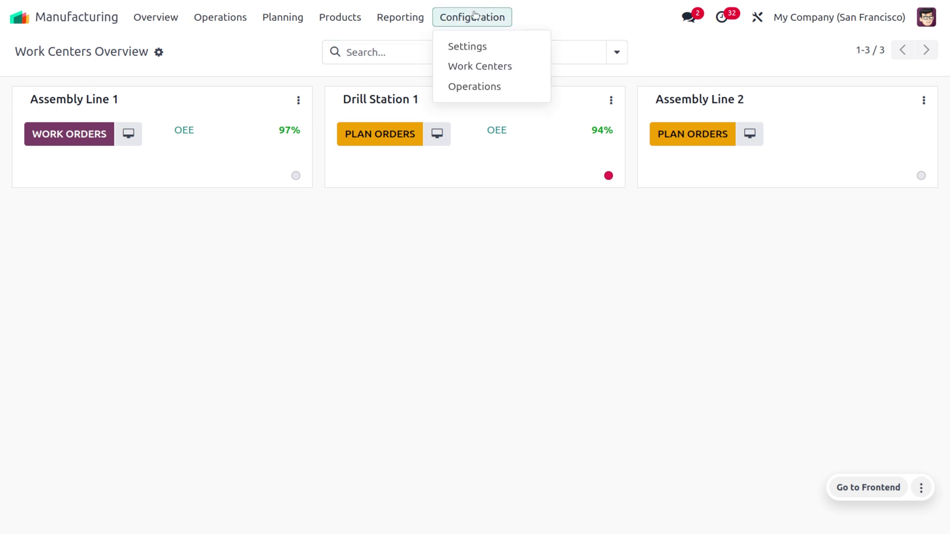
left_click(484, 45)
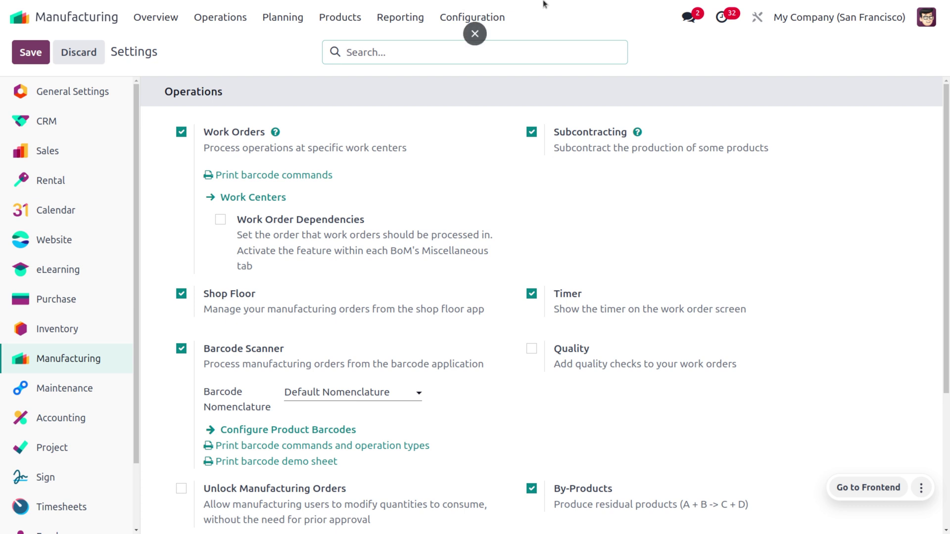
left_click(349, 17)
left_click(364, 45)
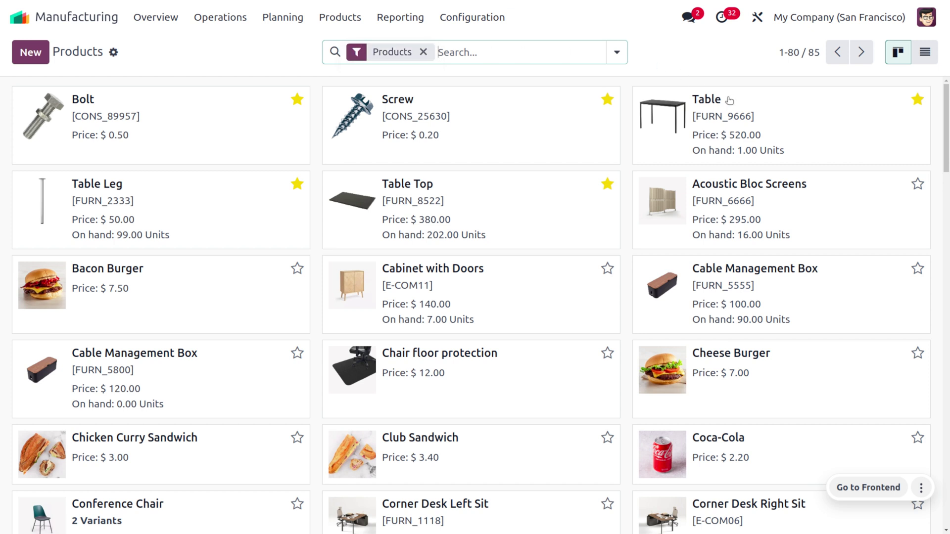
left_click(268, 107)
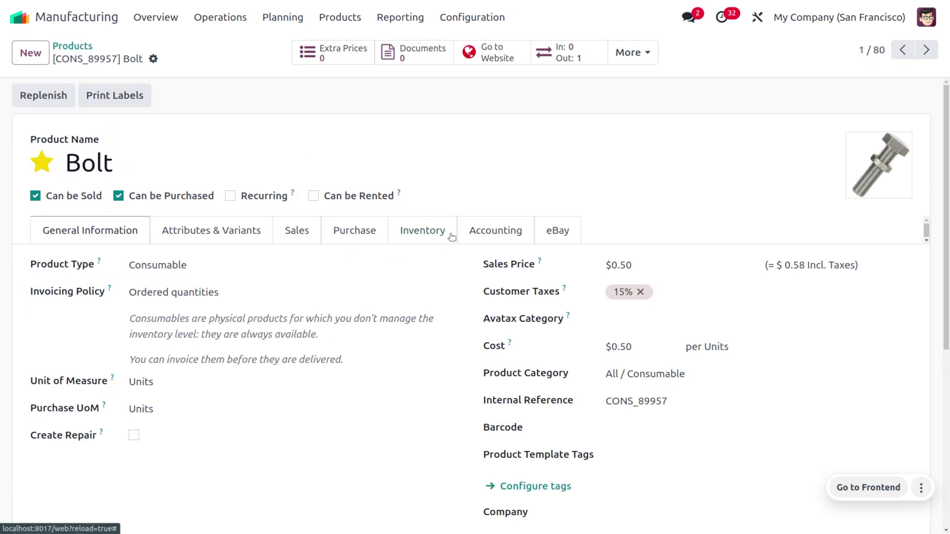
left_click(371, 228)
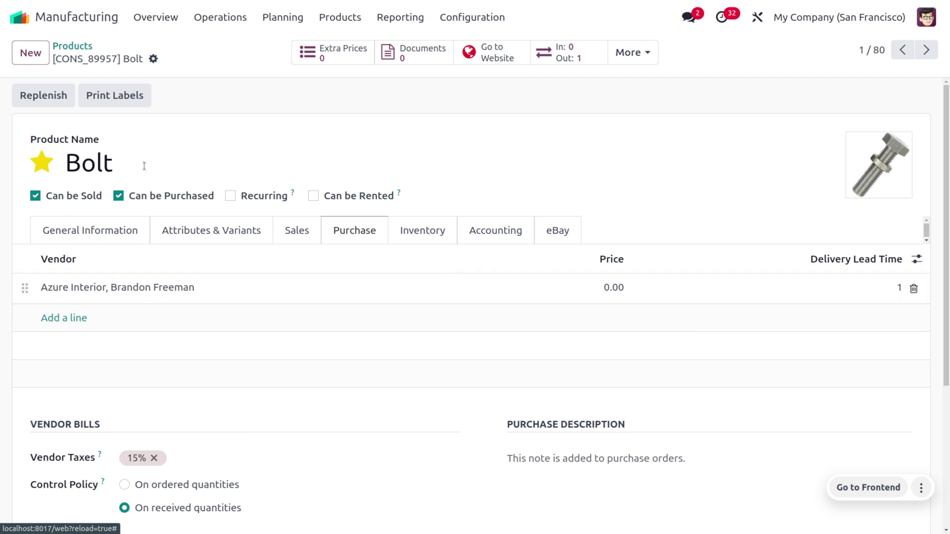
left_click(436, 236)
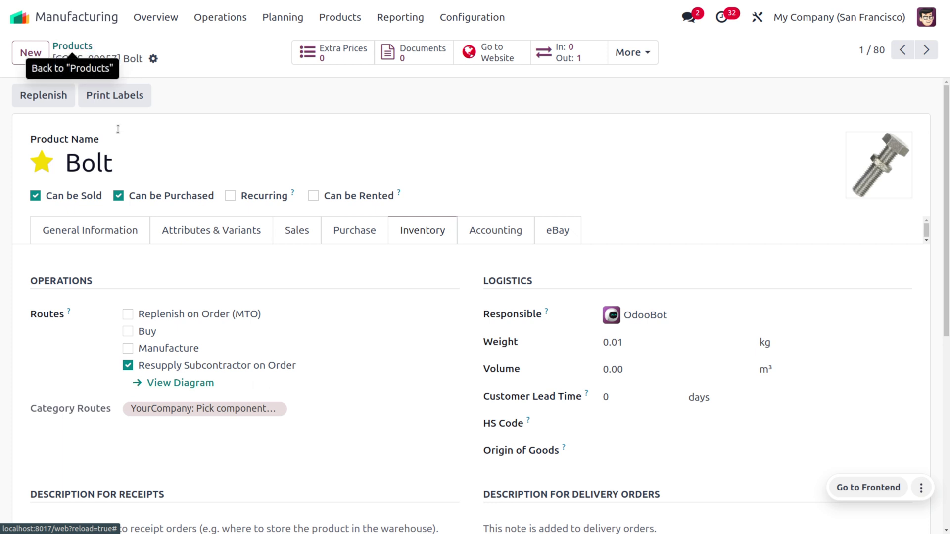
left_click(74, 47)
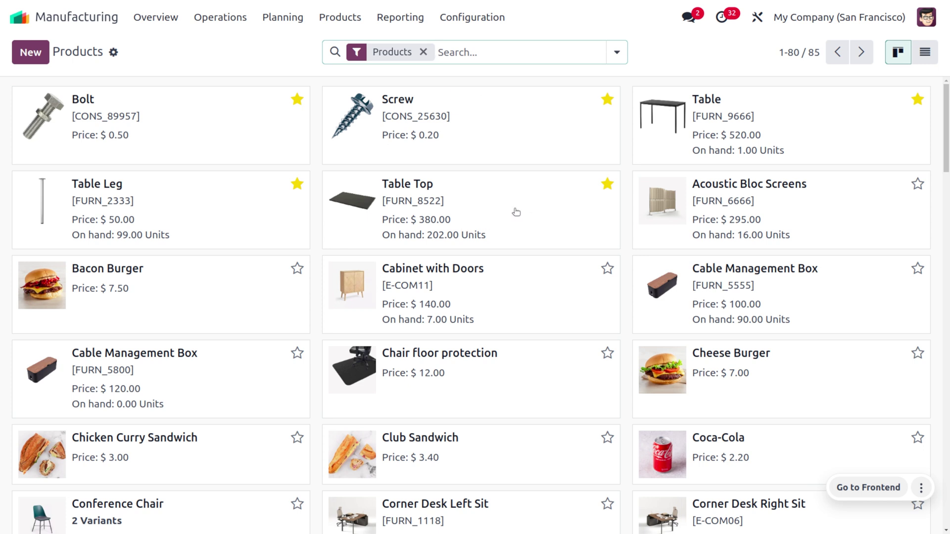
Step: Open the Table product, review its vendors, and bring up its Subcontracting bill of materials
left_click(773, 140)
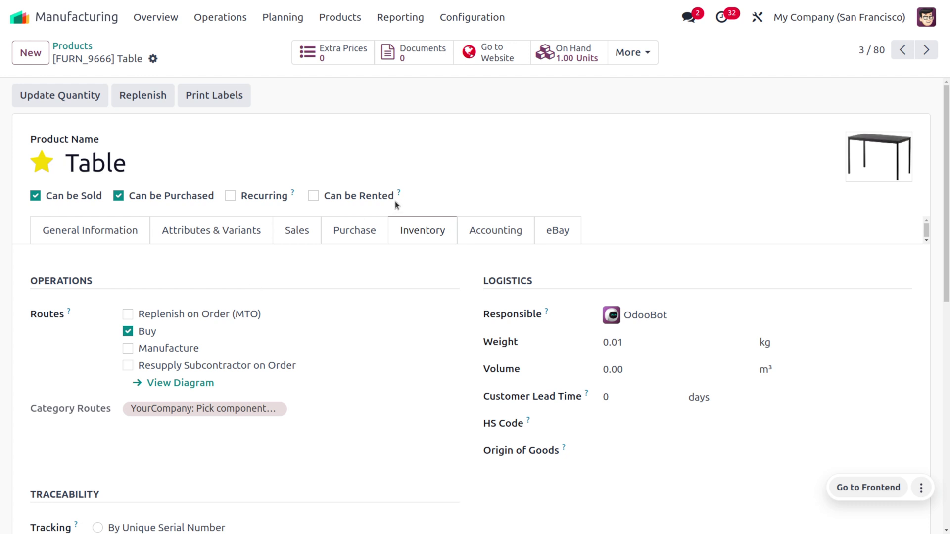
left_click(350, 231)
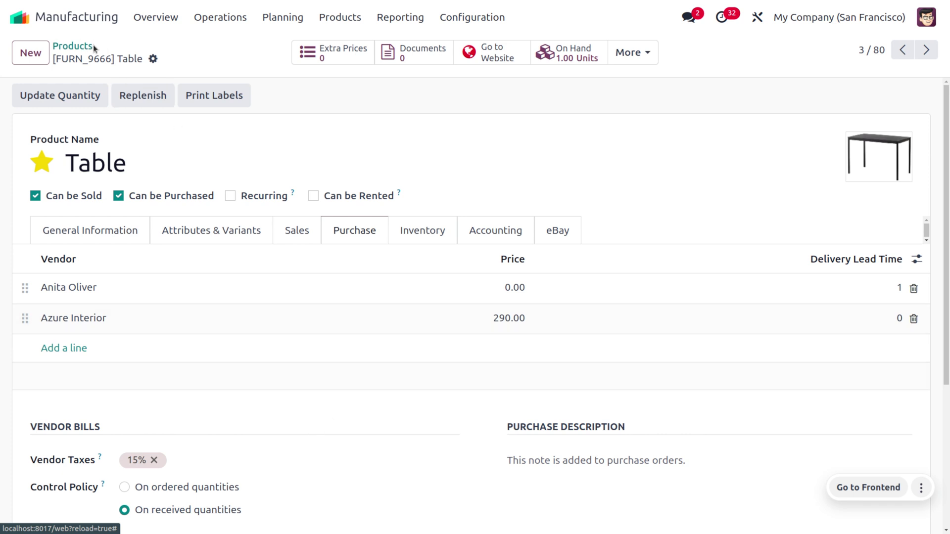
left_click(640, 63)
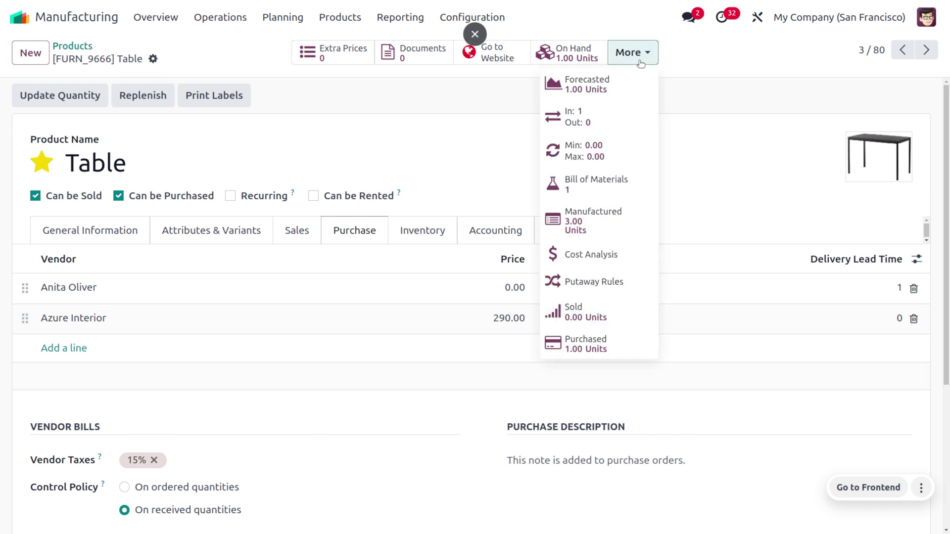
left_click(629, 184)
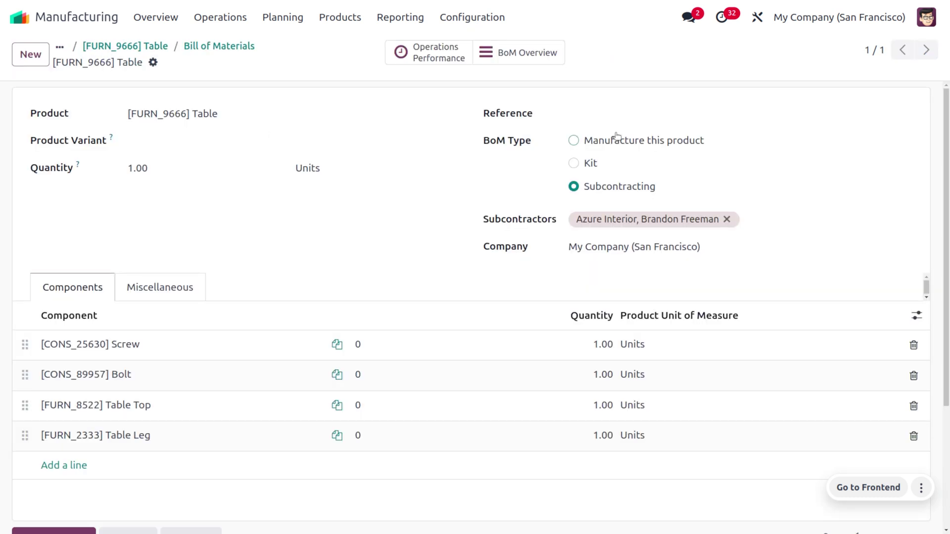
Step: Save the BoM with reference 'subcontracting' and quantities Screw 10, Bolt 10, Table Leg 4
left_click(588, 114)
type("subc")
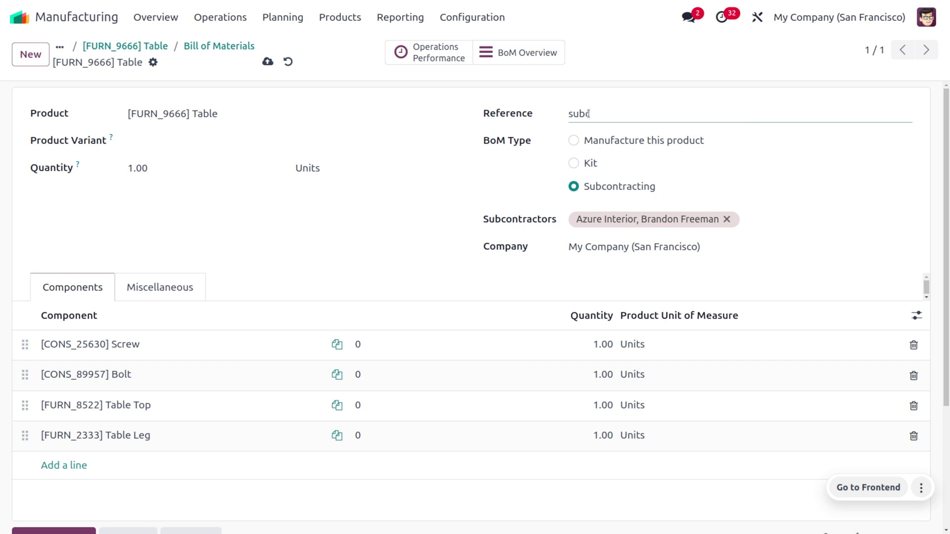
type("ontracting")
left_click(607, 336)
type("10")
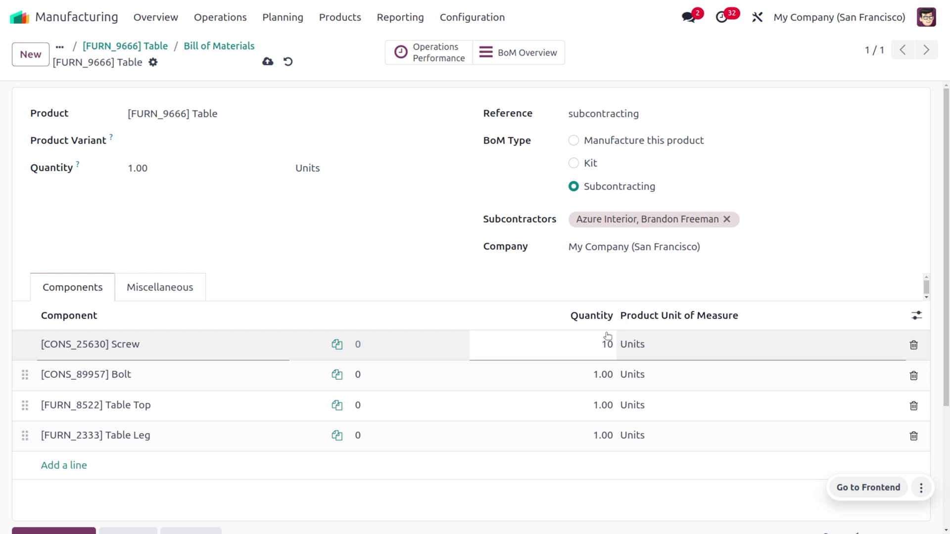
left_click(604, 377)
type("10")
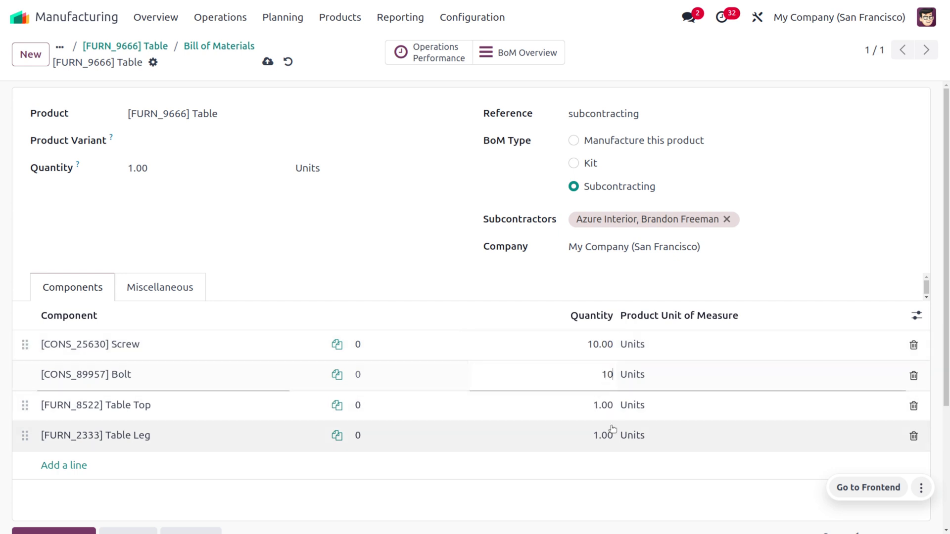
left_click(604, 434)
type("4")
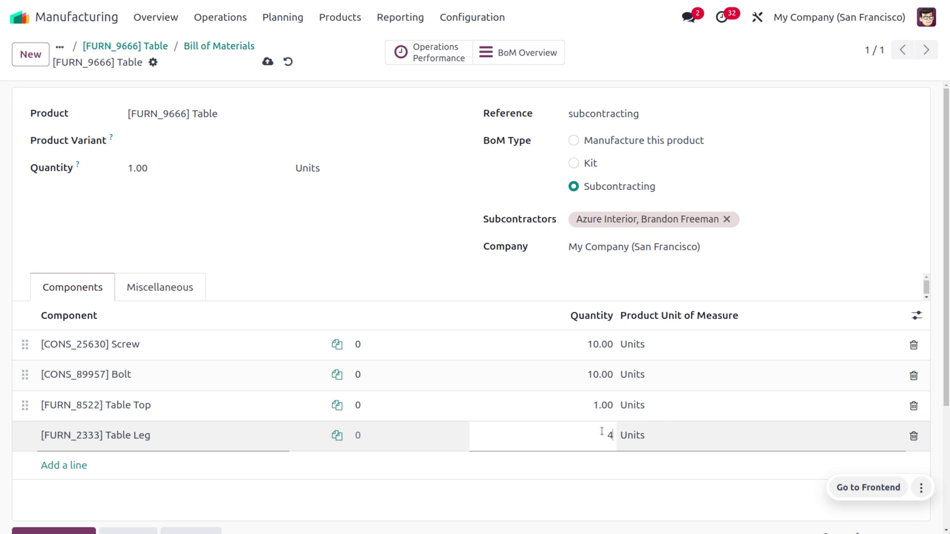
left_click(267, 62)
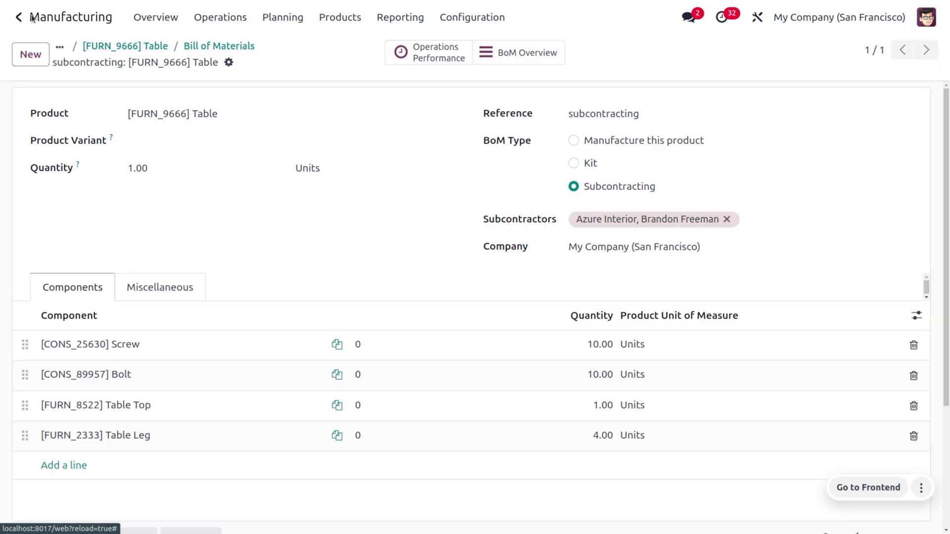
Step: Start a new Purchase quotation with the Azure Interior contact as vendor
left_click(32, 17)
type("pu")
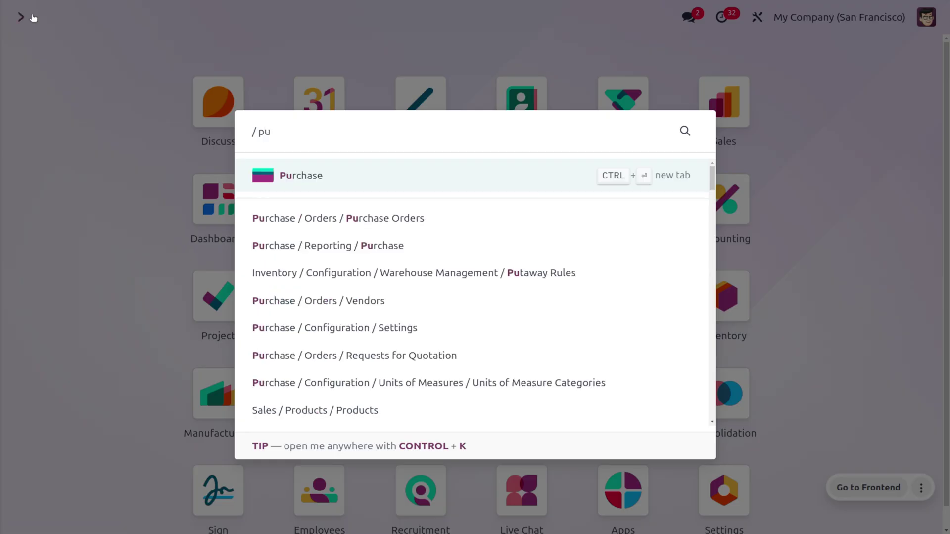
key("Return")
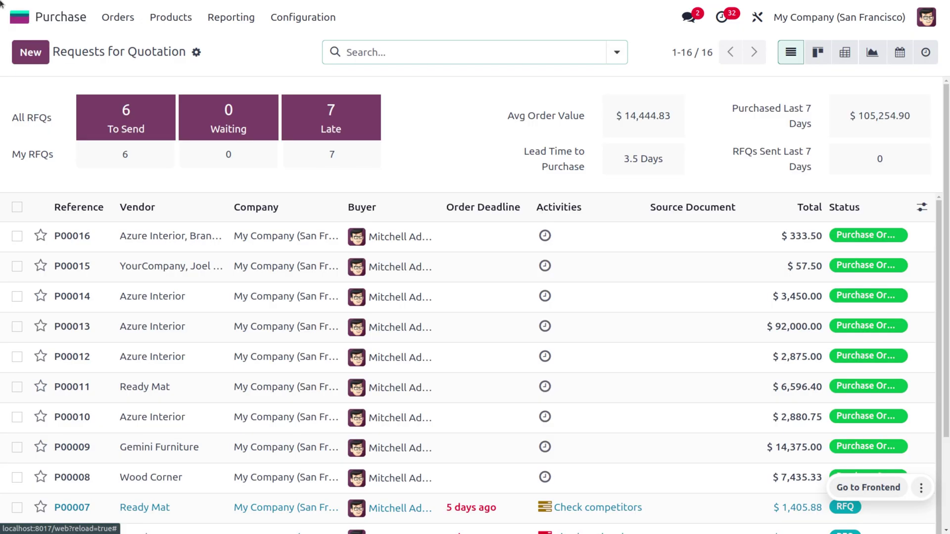
left_click(31, 52)
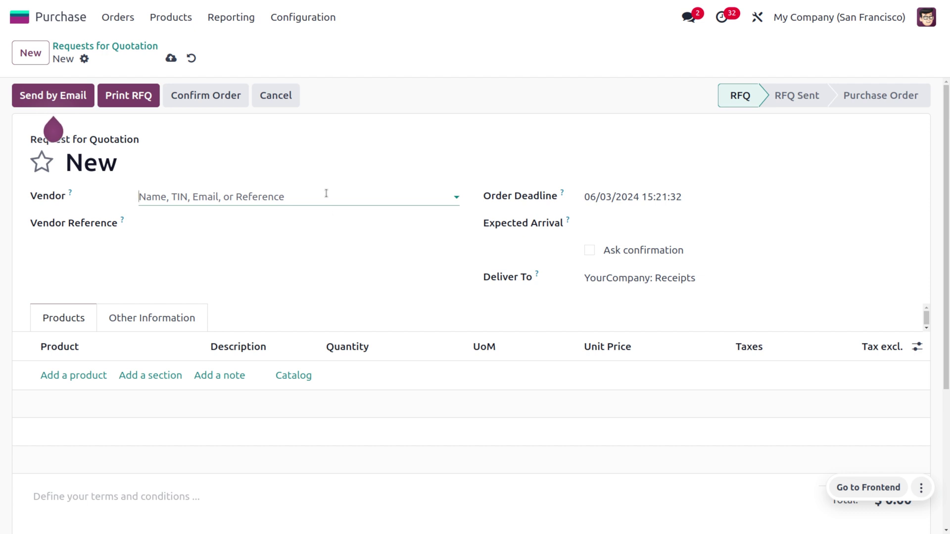
left_click(326, 197)
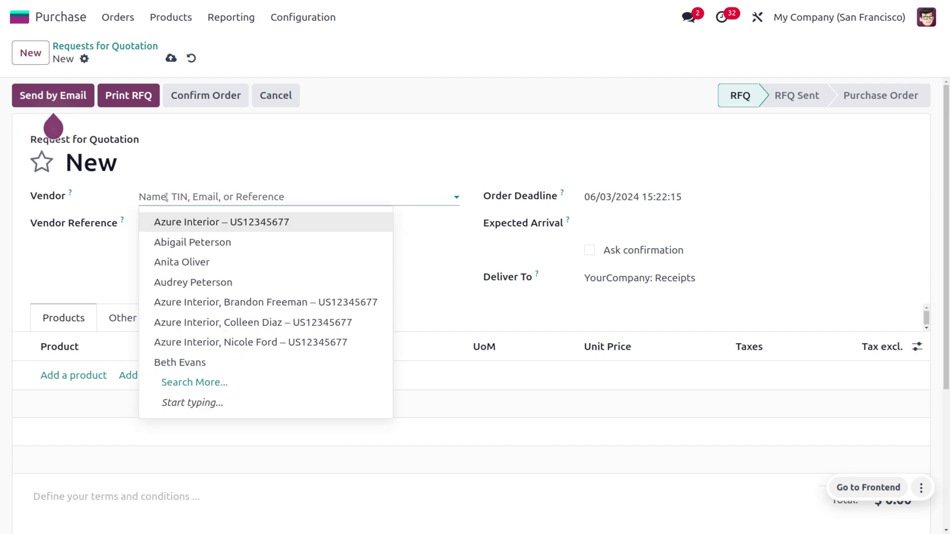
left_click(206, 302)
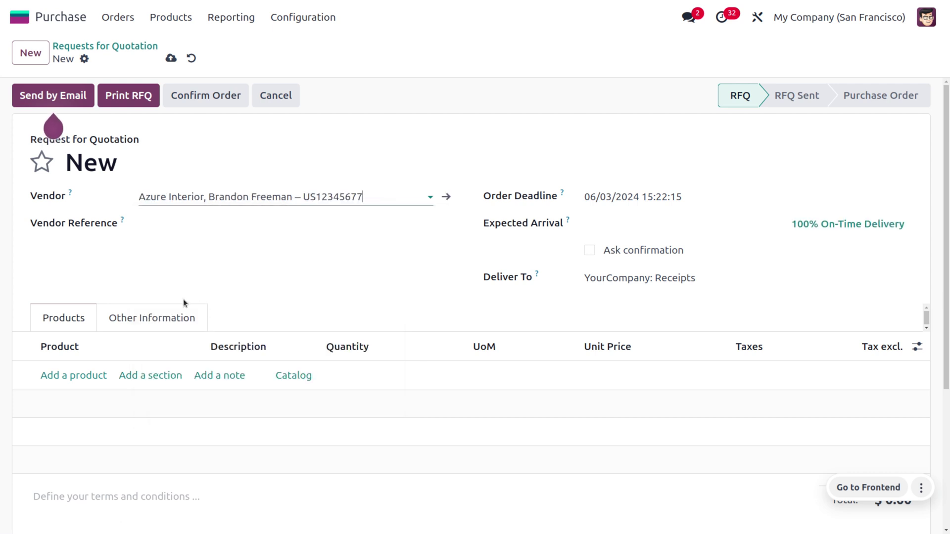
Step: Add one [FURN_9666] Table line, save, and confirm the order
left_click(74, 375)
left_click(75, 373)
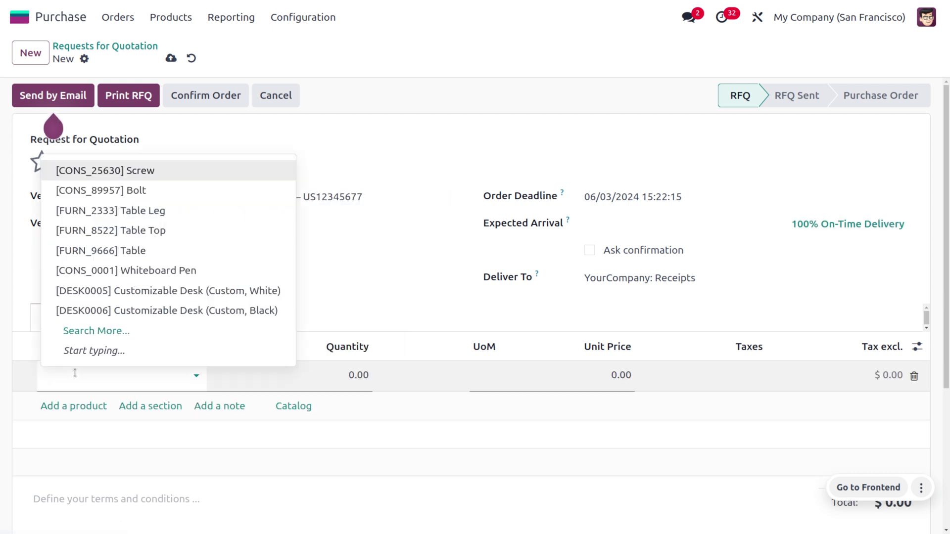
left_click(153, 251)
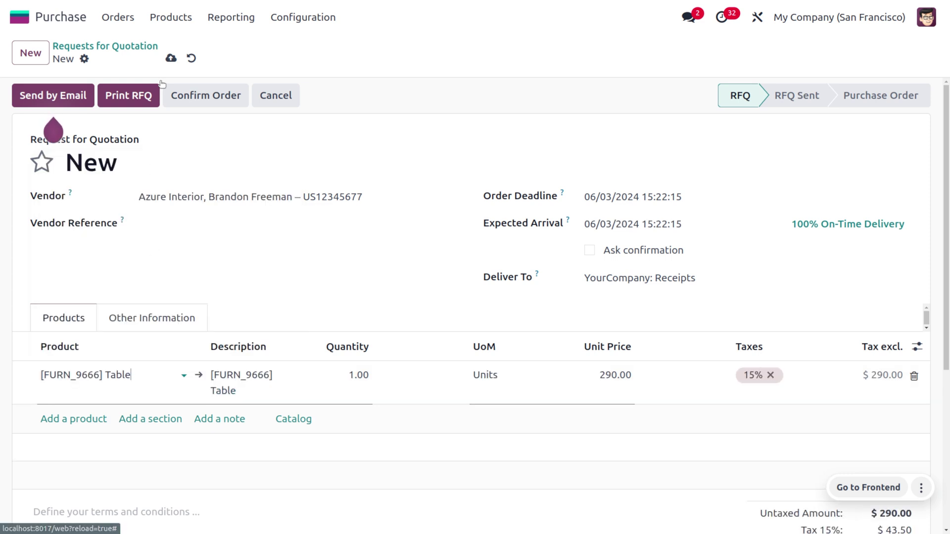
left_click(173, 57)
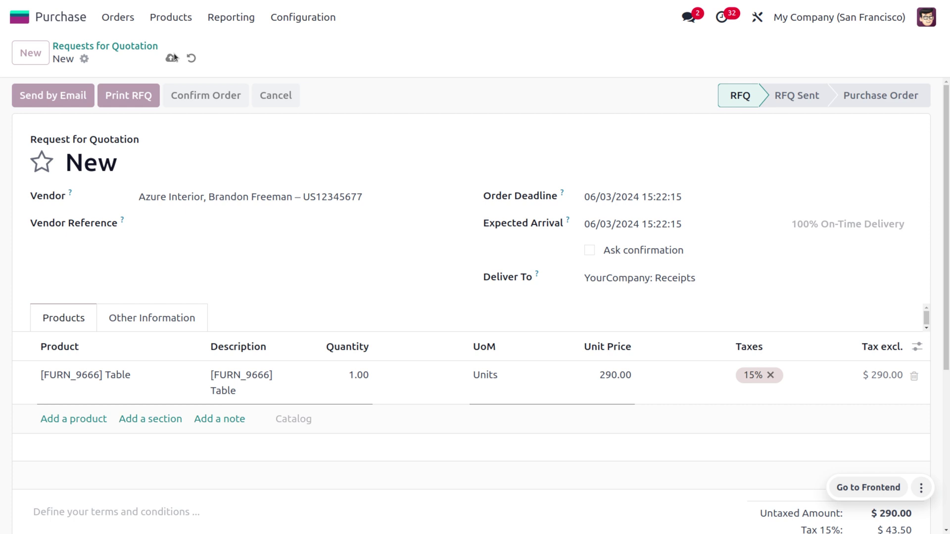
left_click(219, 105)
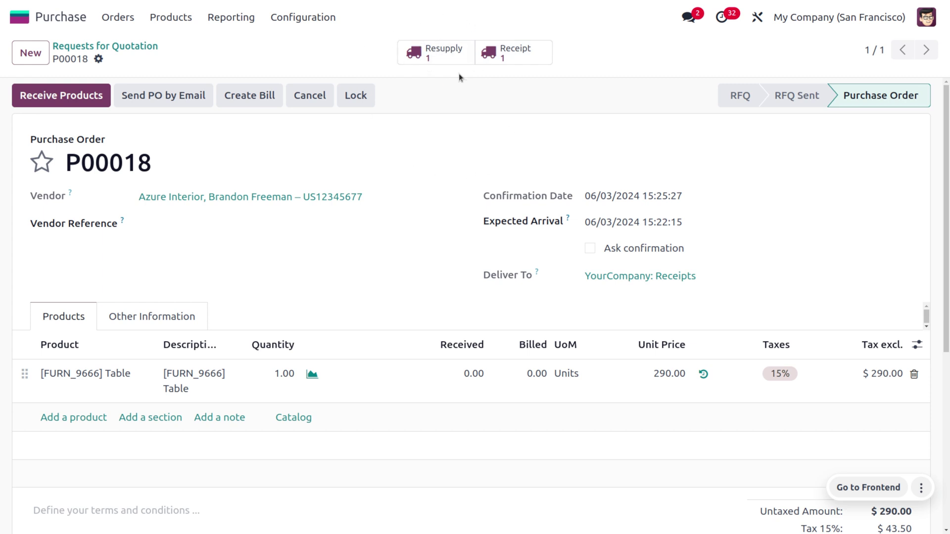
Step: Validate resupply transfer WH/RES/00002, then return to purchase order P00018
left_click(436, 54)
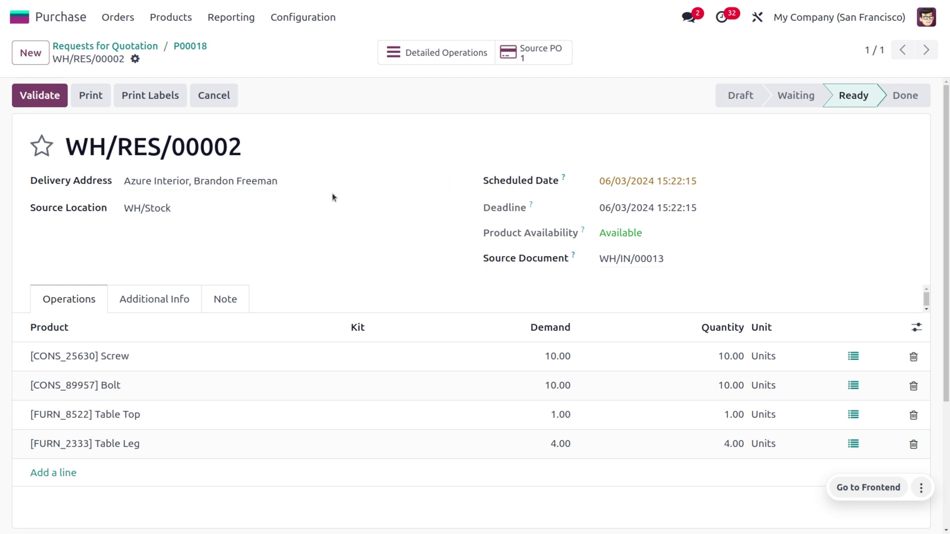
left_click(39, 98)
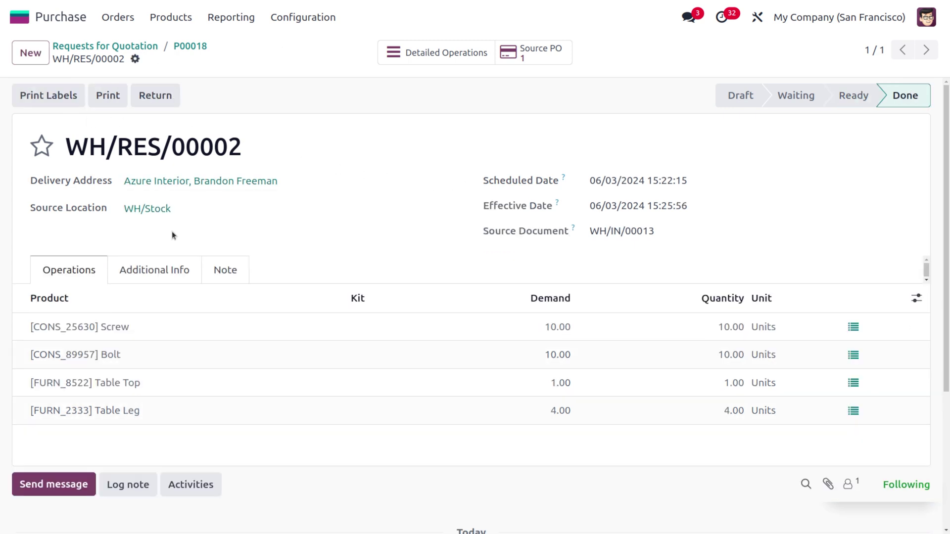
left_click(529, 56)
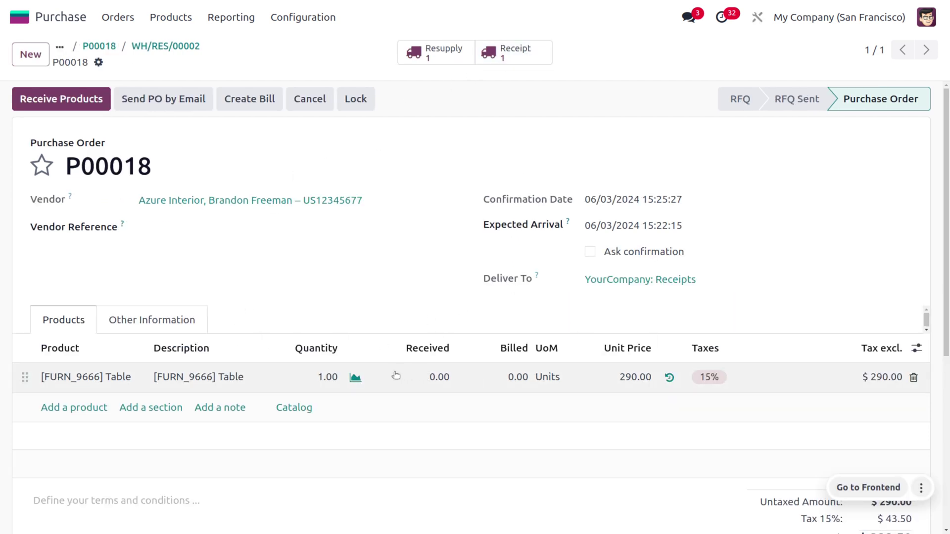
Step: Validate receipt WH/IN/00013 and view consumed raw materials: Screw 10, Bolt 10, Table Leg 4, Table Top 1
left_click(53, 99)
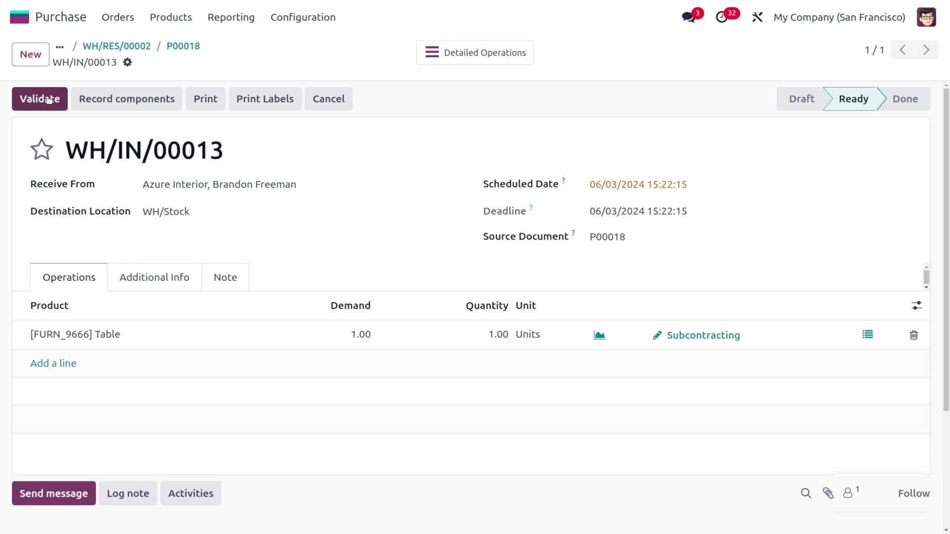
left_click(48, 99)
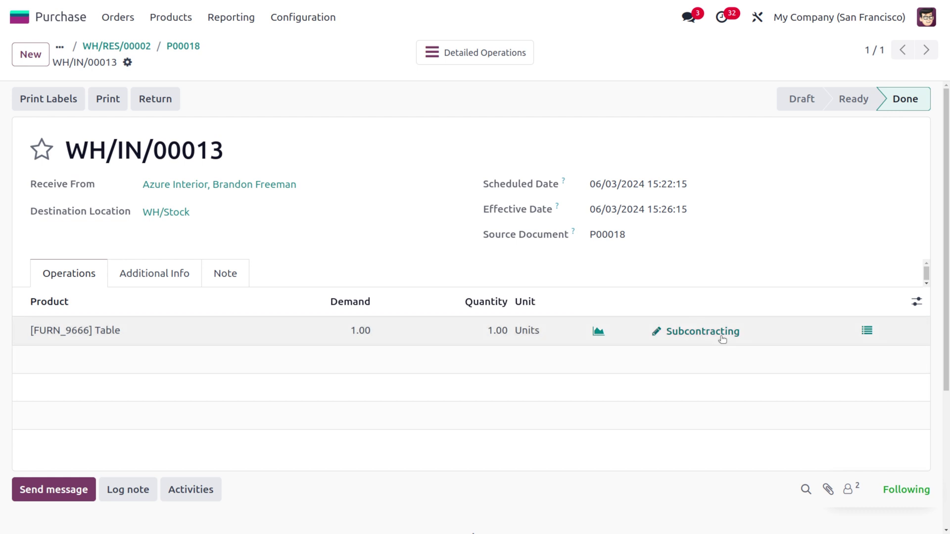
left_click(721, 336)
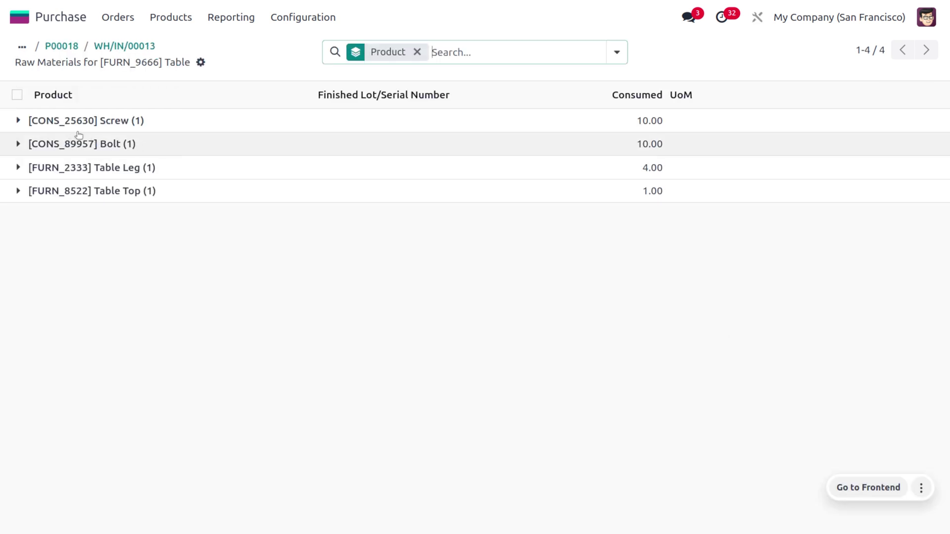
left_click(30, 122)
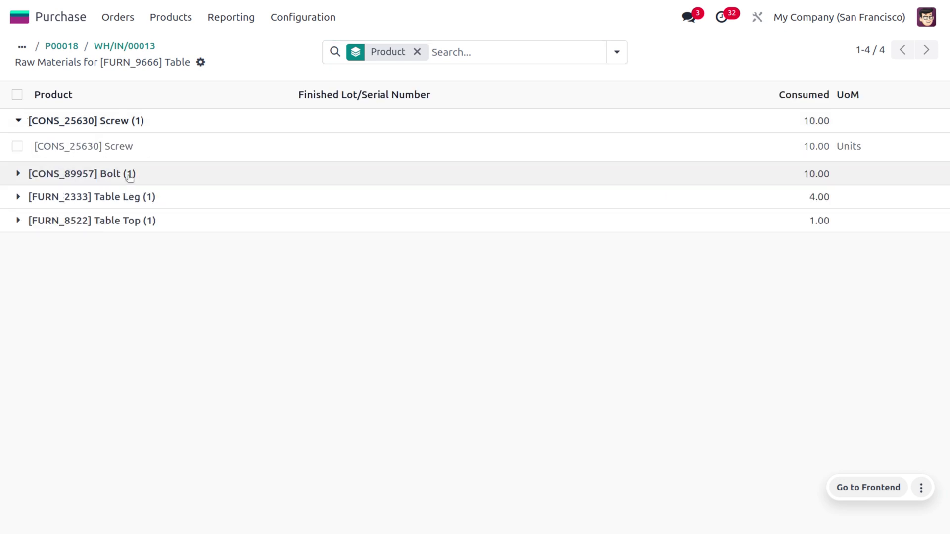